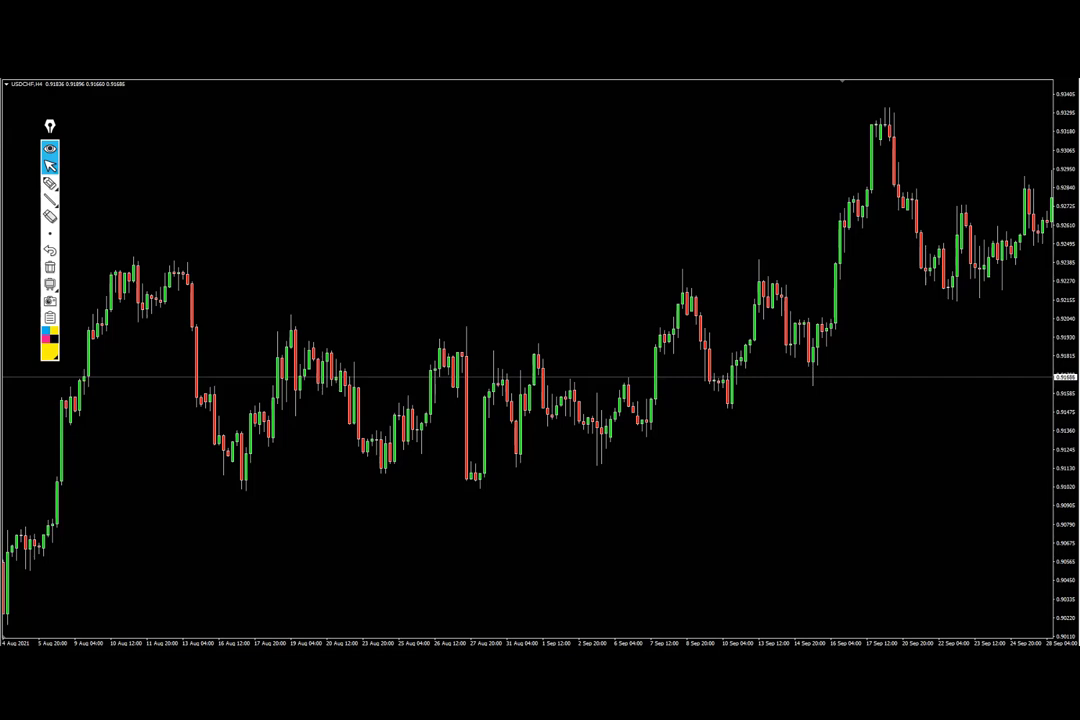
- Draw yellow lines for descending resistance over the highs and flat support on the lows, plus a breakout sketch near 8 September
left_click(50, 183)
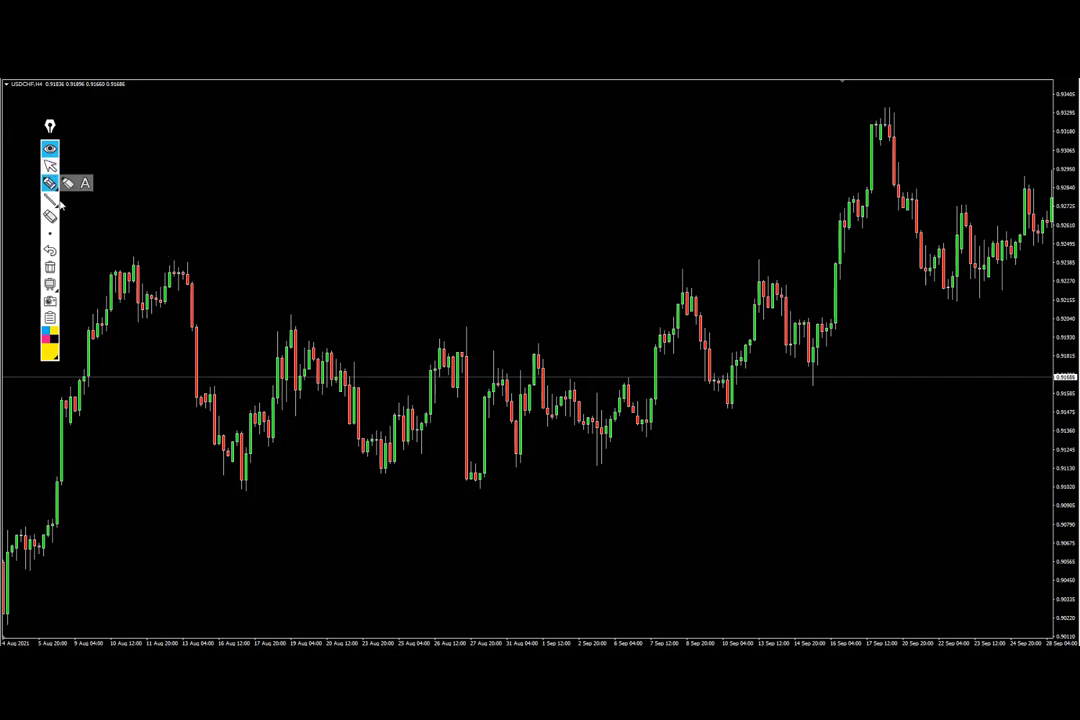
left_click(50, 200)
left_click_drag(289, 315, 936, 363)
left_click_drag(245, 490, 790, 489)
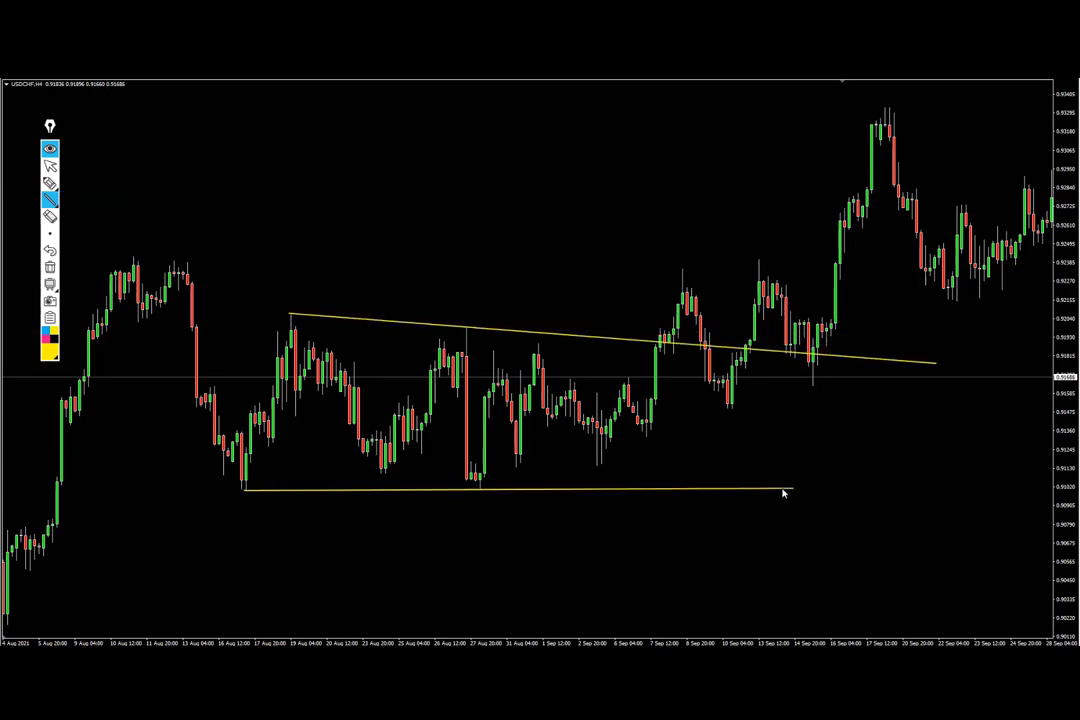
left_click_drag(639, 363, 639, 454)
mouse_move(643, 426)
left_mouse_down()
mouse_move(675, 278)
mouse_move(692, 342)
mouse_move(706, 340)
mouse_move(681, 353)
left_mouse_up()
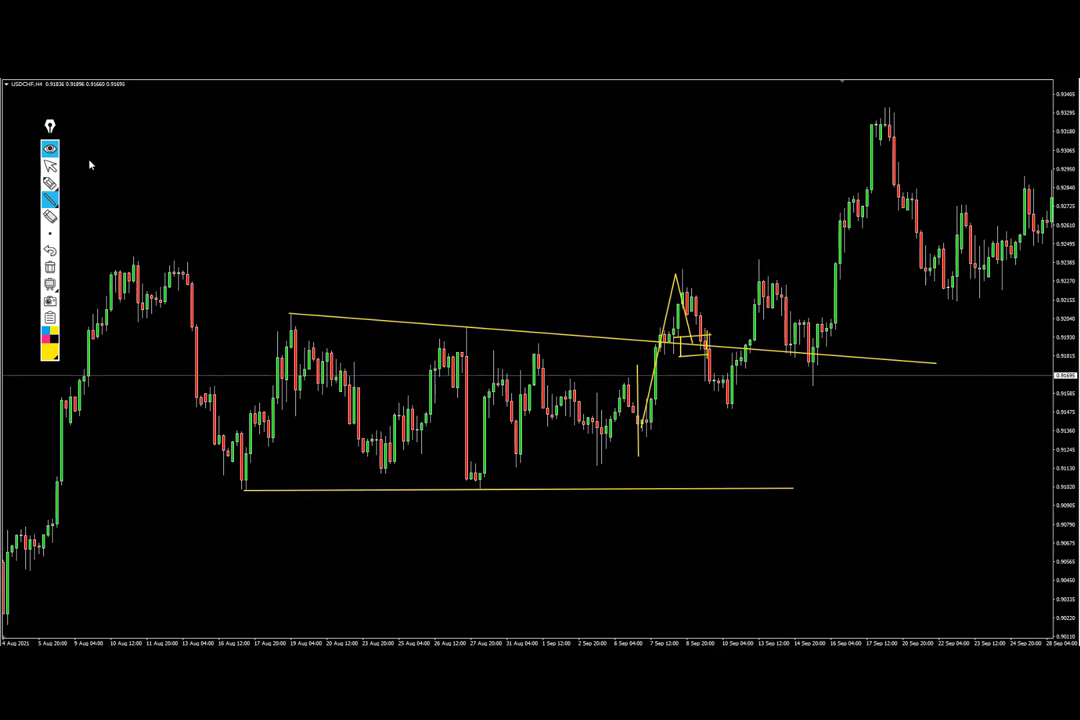
- Circle the breakout peak above the trend line and the retest level with the freehand pen
left_click(50, 183)
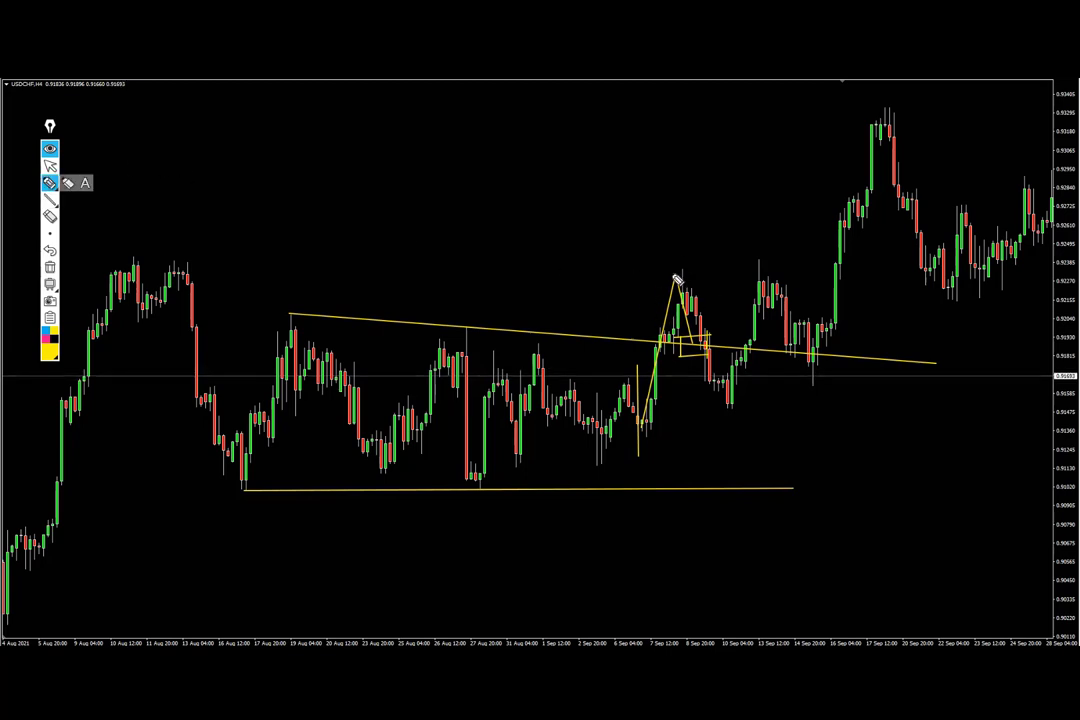
mouse_move(677, 279)
left_mouse_down()
mouse_move(621, 286)
mouse_move(708, 288)
left_mouse_up()
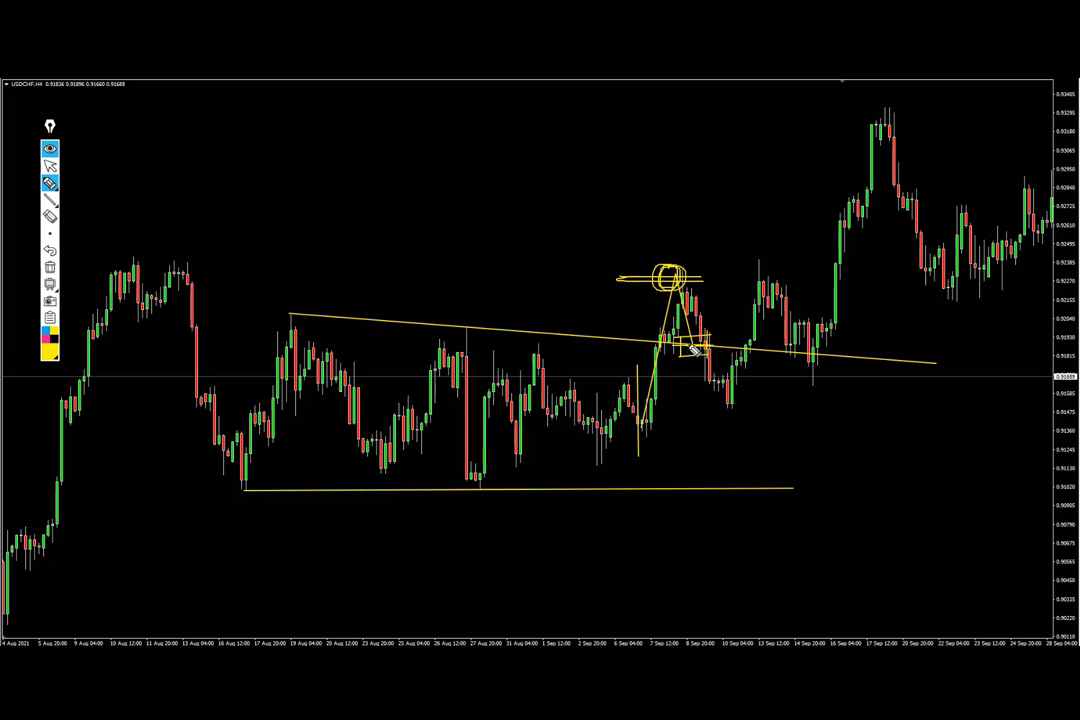
left_click_drag(678, 347, 720, 345)
- Erase all chart annotations and switch to the USDCAD 1-hour chart
left_click(50, 165)
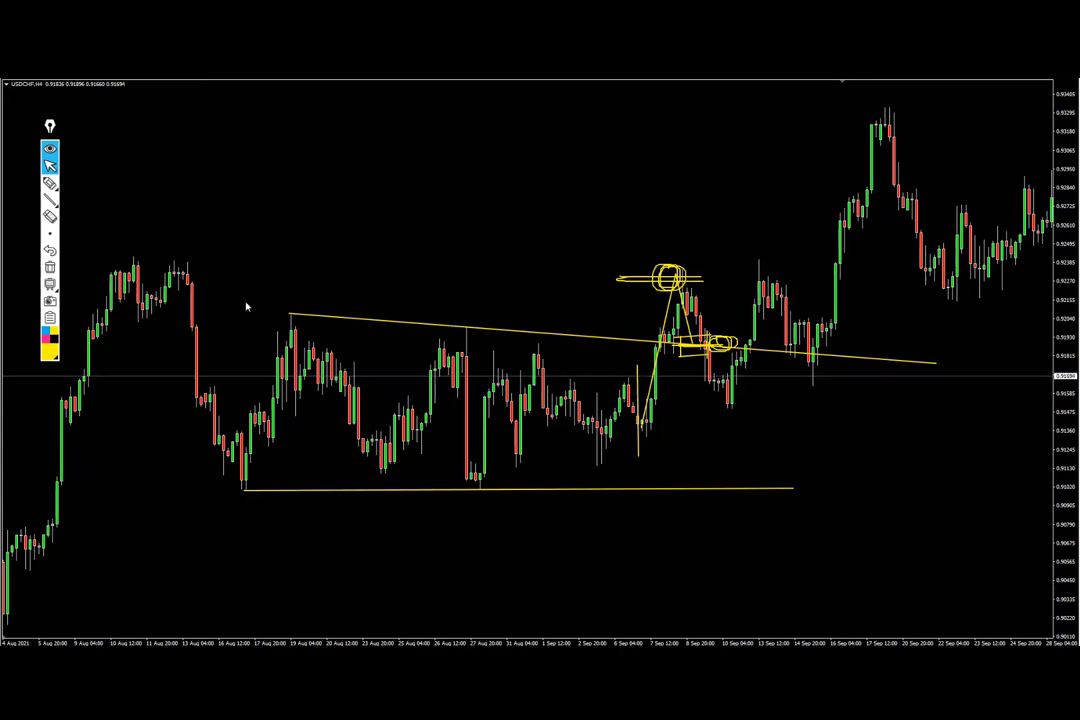
left_click(50, 183)
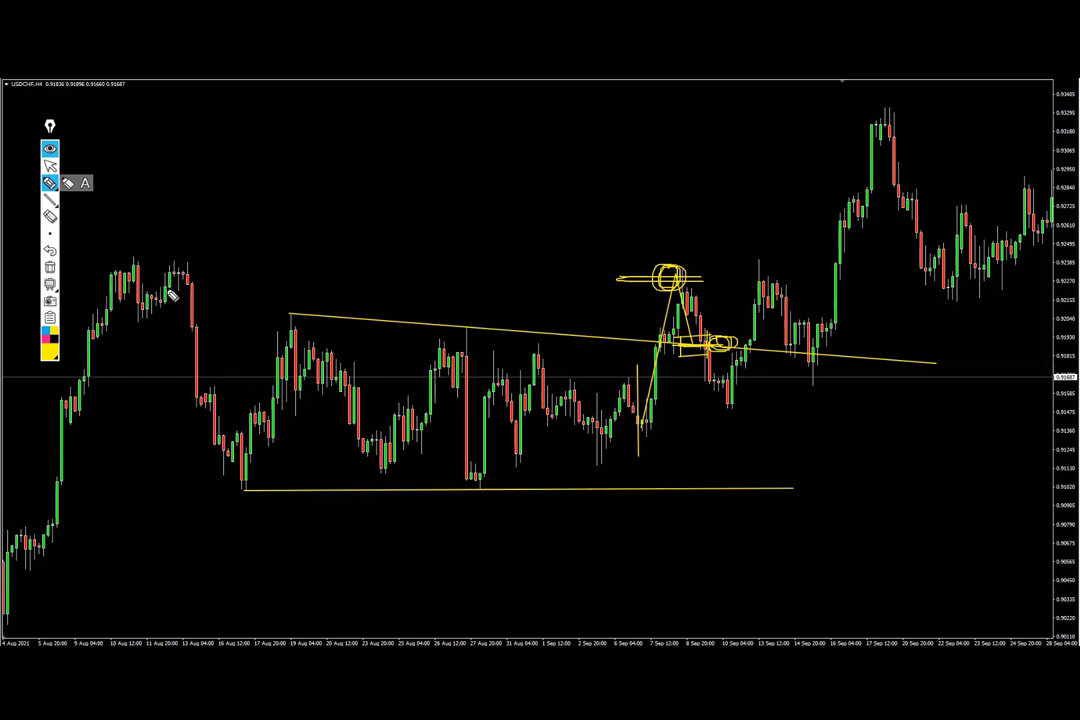
left_click(49, 269)
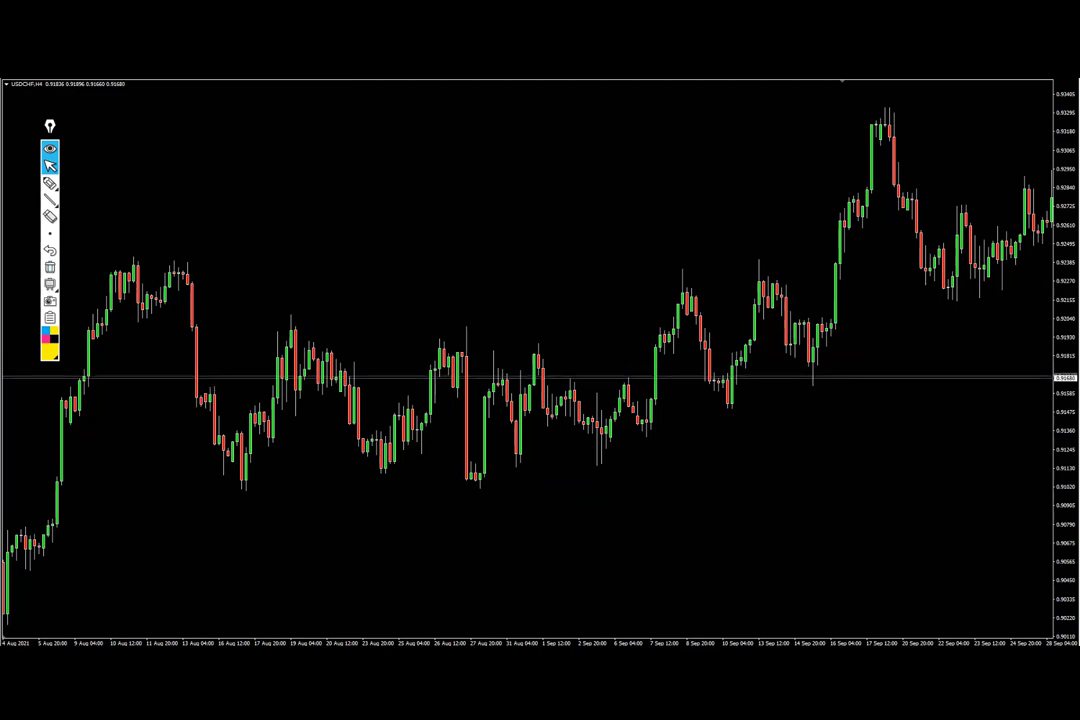
key("ctrl+Tab")
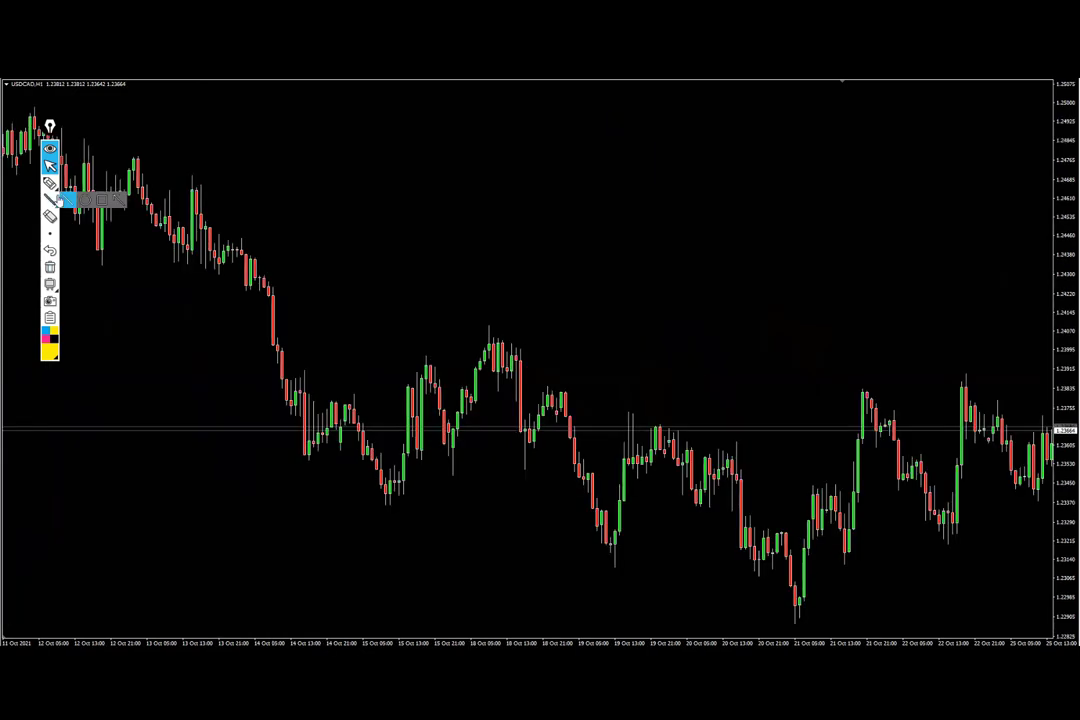
left_click_drag(388, 507, 675, 382)
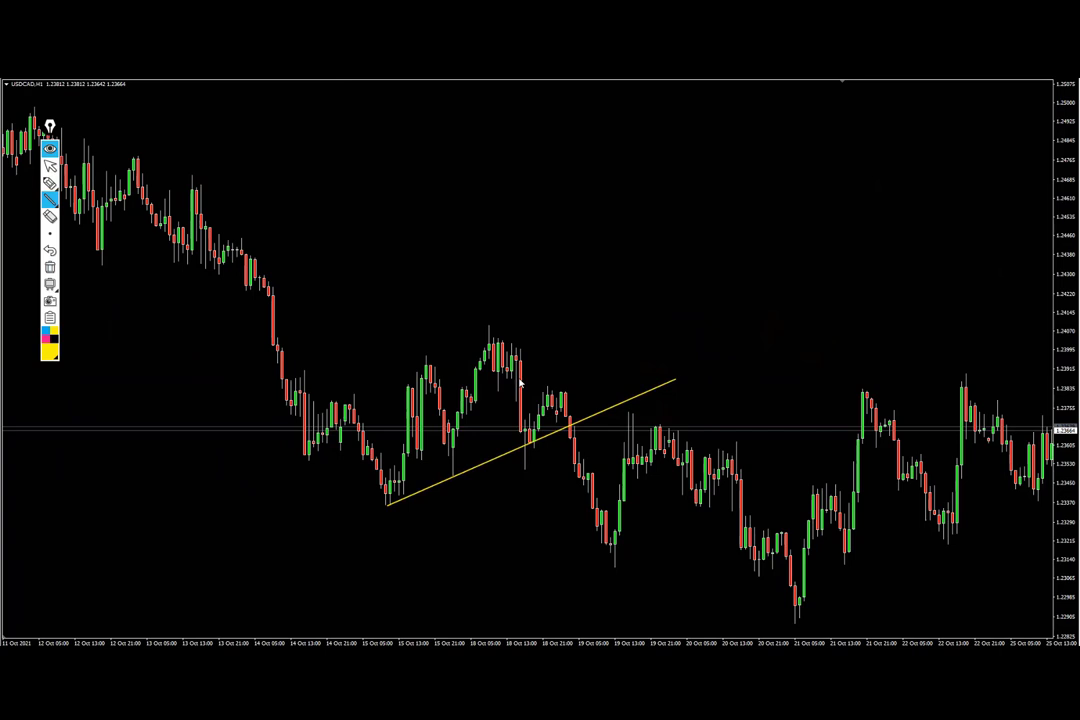
mouse_move(513, 355)
left_mouse_down()
mouse_move(536, 454)
mouse_move(565, 499)
mouse_move(528, 491)
mouse_move(626, 500)
mouse_move(508, 476)
mouse_move(533, 476)
mouse_move(524, 474)
mouse_move(537, 432)
mouse_move(551, 436)
mouse_move(532, 438)
mouse_move(532, 480)
mouse_move(567, 454)
mouse_move(556, 430)
mouse_move(601, 533)
mouse_move(628, 417)
mouse_move(601, 408)
mouse_move(650, 408)
left_mouse_up()
left_click_drag(660, 418, 592, 418)
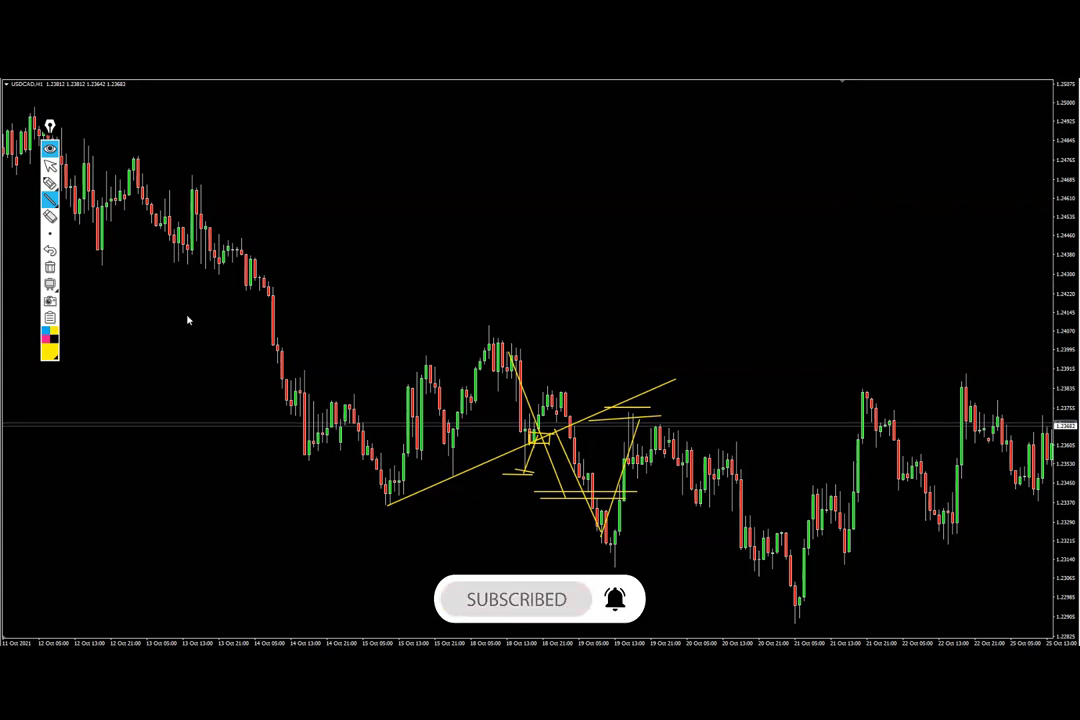
left_click(52, 267)
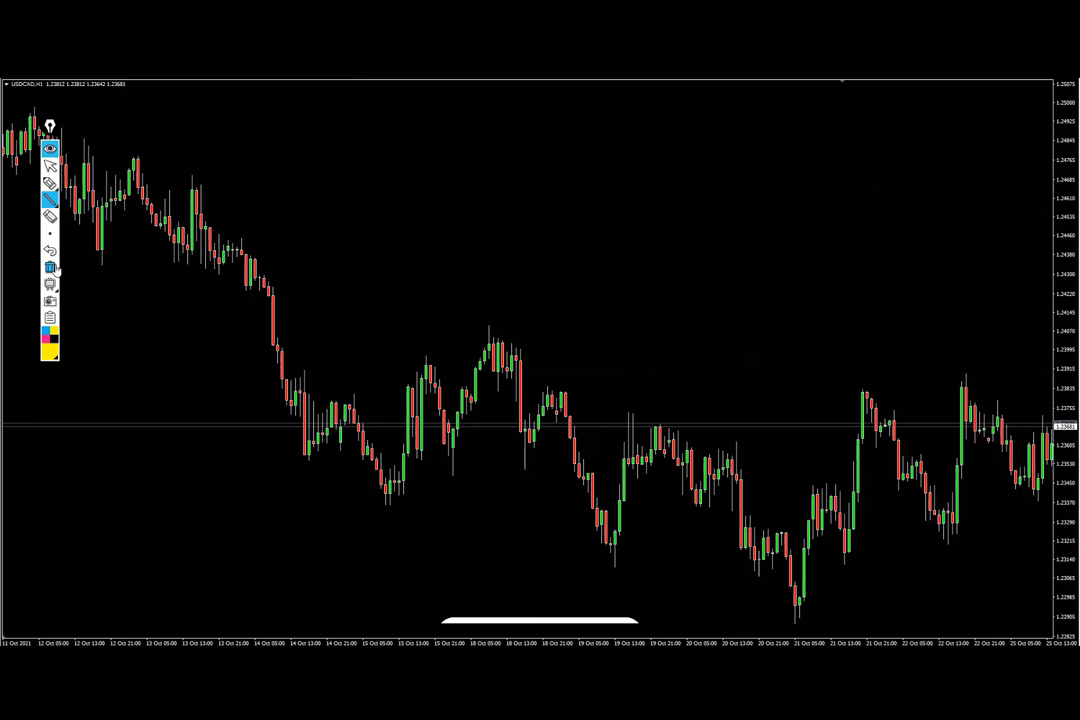
- Attach the Spotlight Trader Infinity expert advisor to the USDCAD hourly chart and confirm with OK
left_click(50, 165)
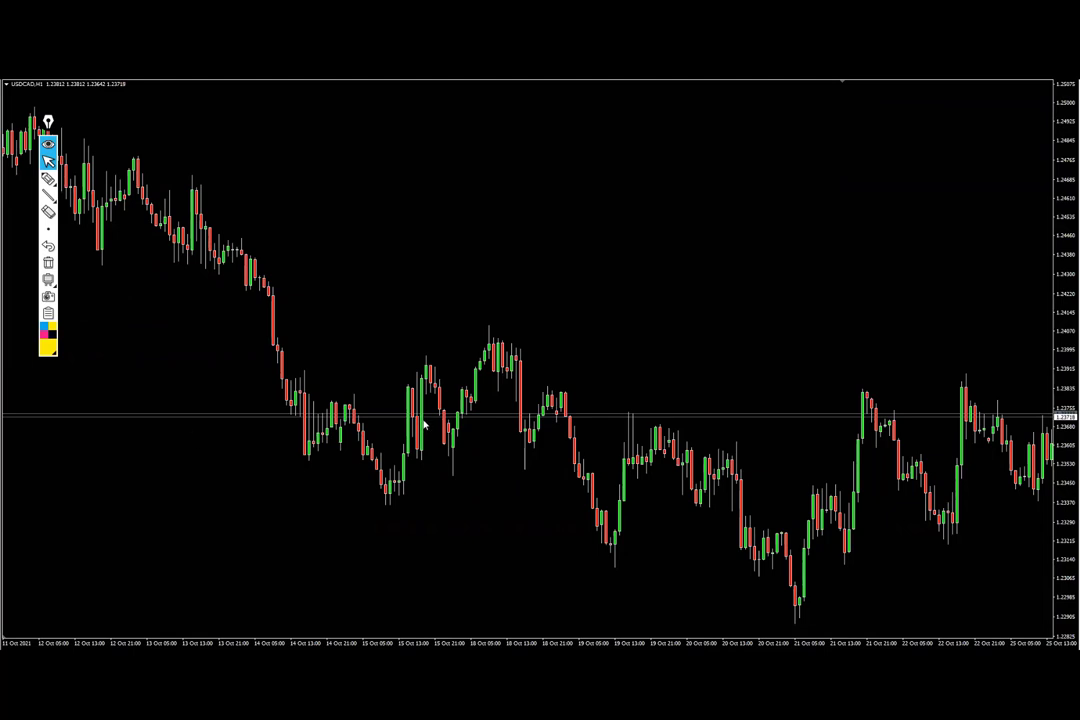
left_click(357, 554)
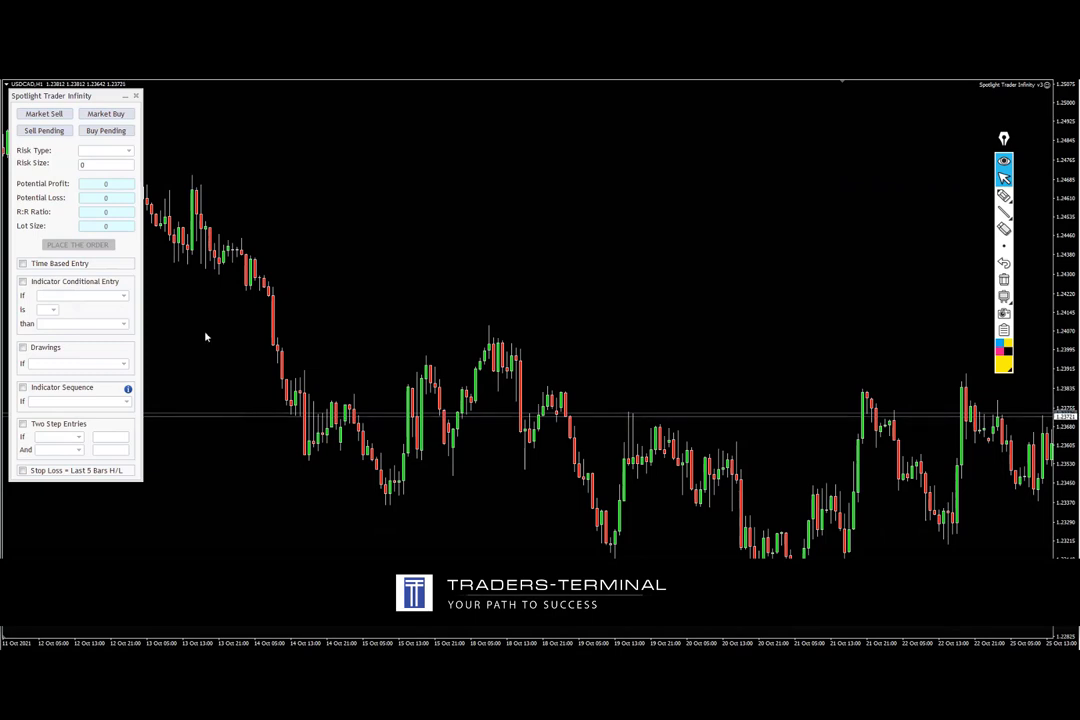
- Outline the panel's order section with the pen, then erase the outline and return to selection
left_click(1004, 195)
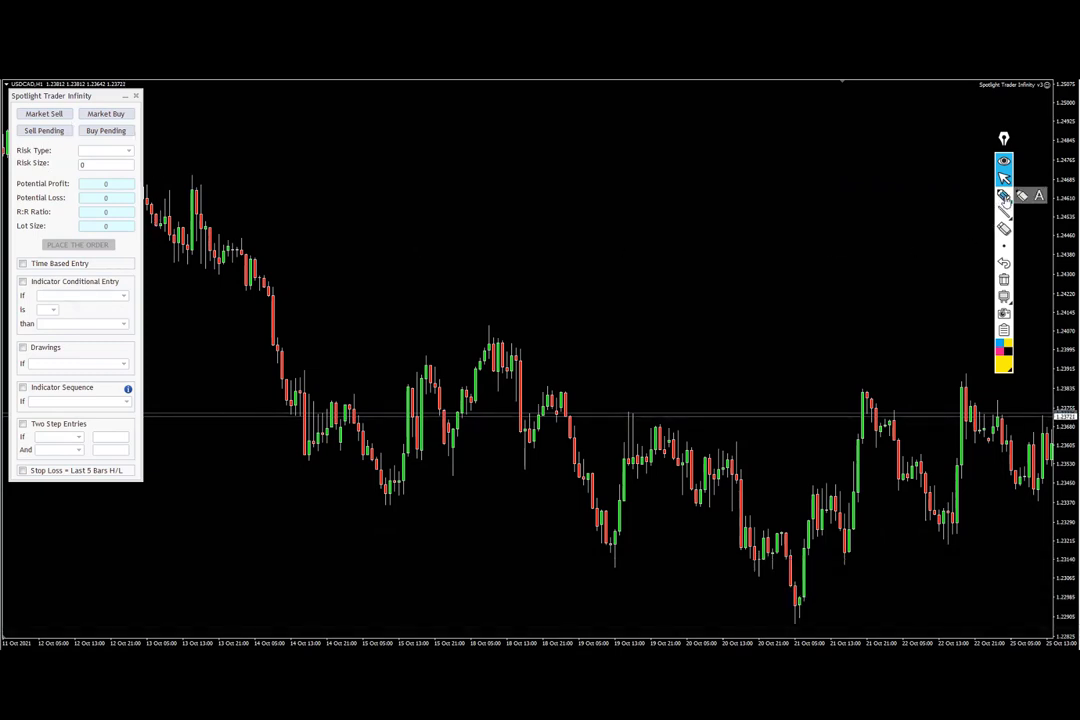
mouse_move(143, 108)
left_mouse_down()
mouse_move(160, 220)
mouse_move(154, 246)
mouse_move(142, 246)
left_mouse_up()
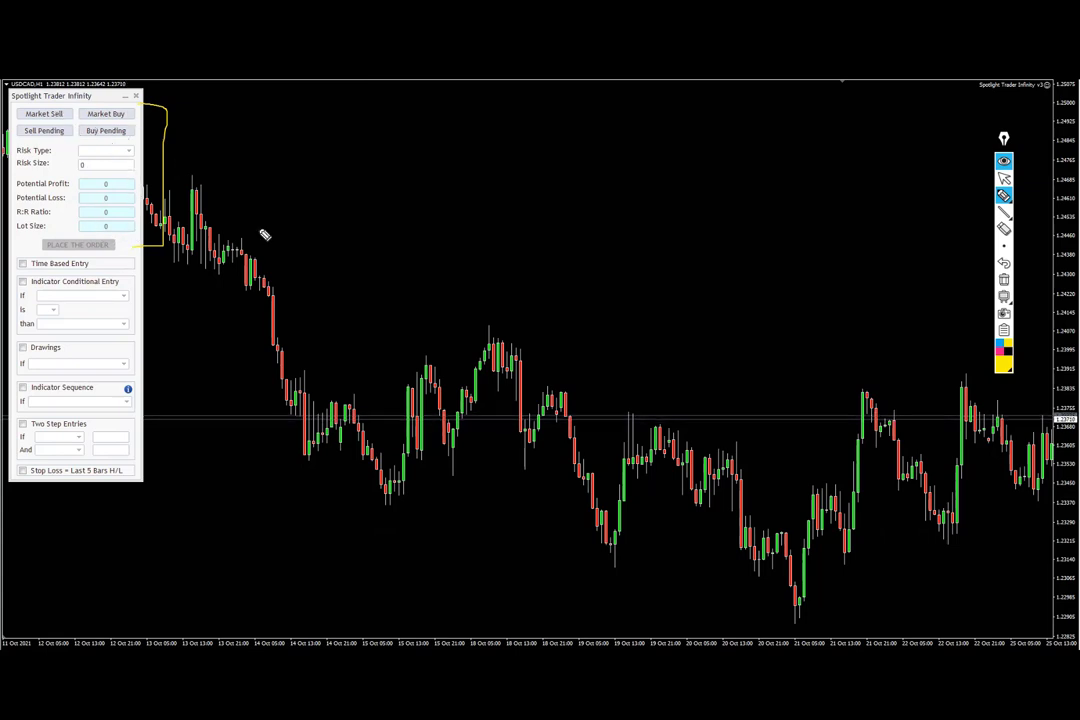
left_click(1004, 281)
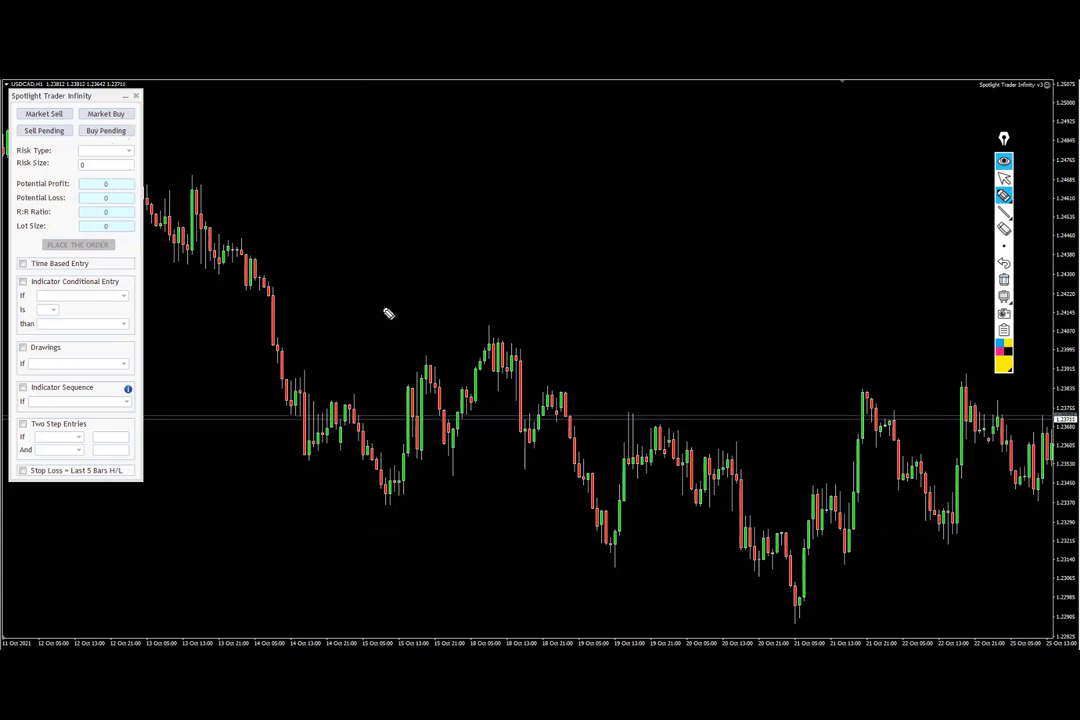
left_click(1004, 178)
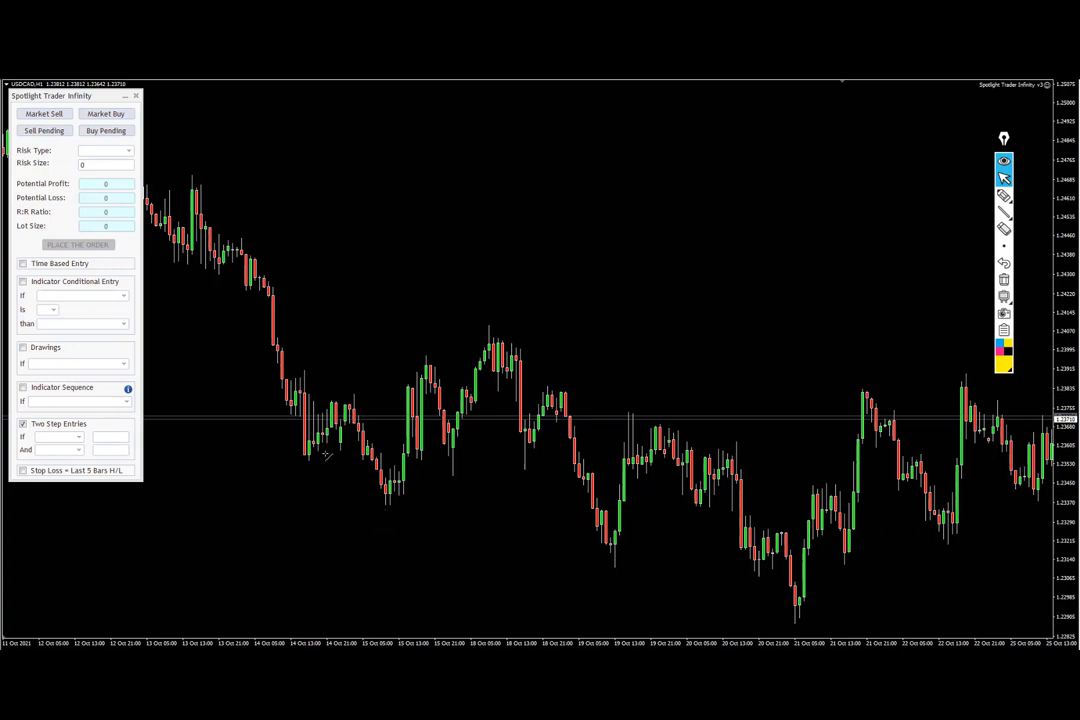
- Draw a dashed rising trend line under the lows and sketch the expected price path and drop
left_click_drag(580, 398, 628, 397)
left_click(1004, 195)
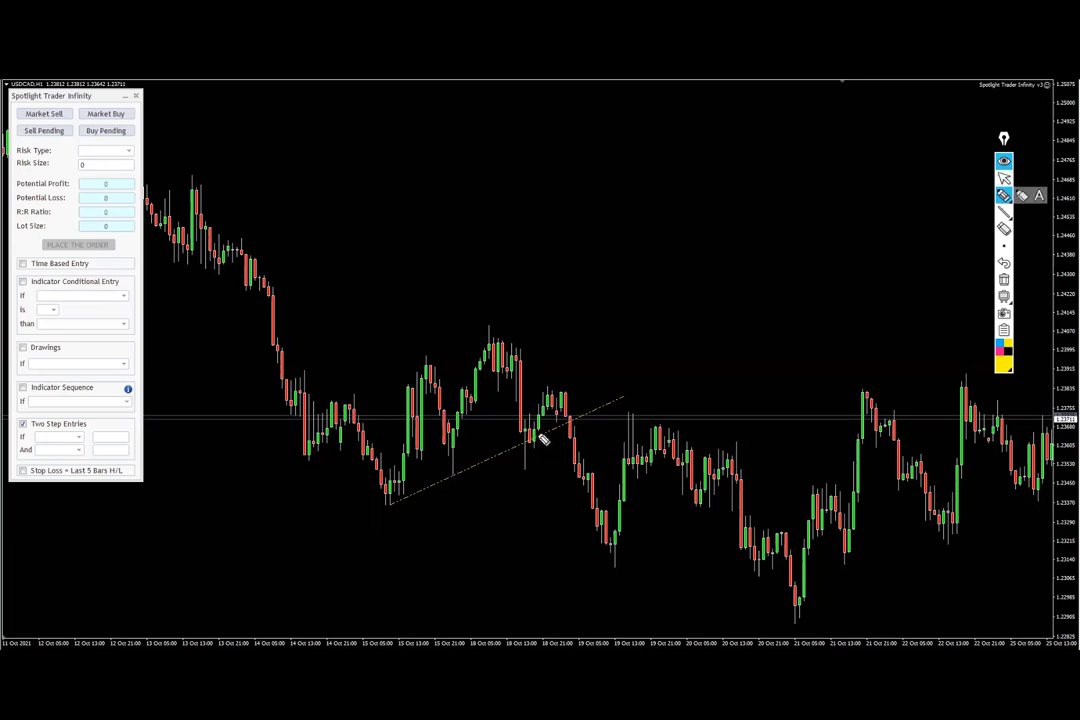
left_click_drag(506, 381, 516, 350)
mouse_move(372, 505)
left_mouse_down()
mouse_move(427, 415)
mouse_move(499, 384)
mouse_move(509, 345)
mouse_move(487, 335)
mouse_move(533, 502)
mouse_move(566, 428)
mouse_move(607, 559)
left_mouse_up()
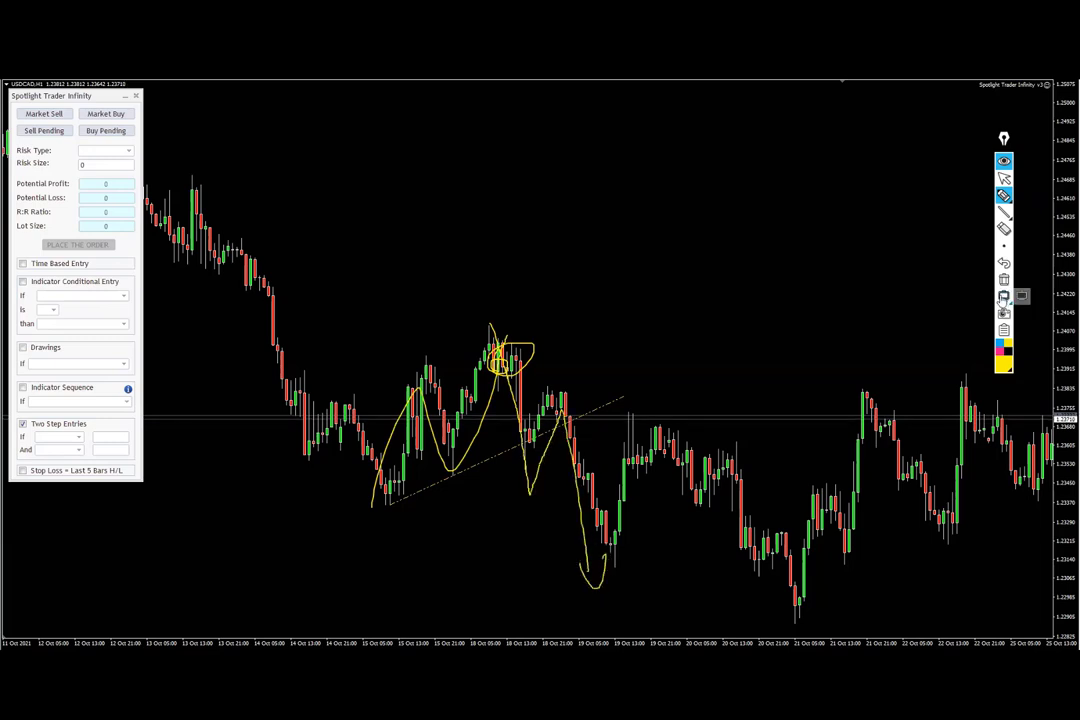
- Clear the freehand sketches and place a red horizontal line just below the current price
left_click(1004, 279)
left_click(1004, 178)
left_click(515, 453)
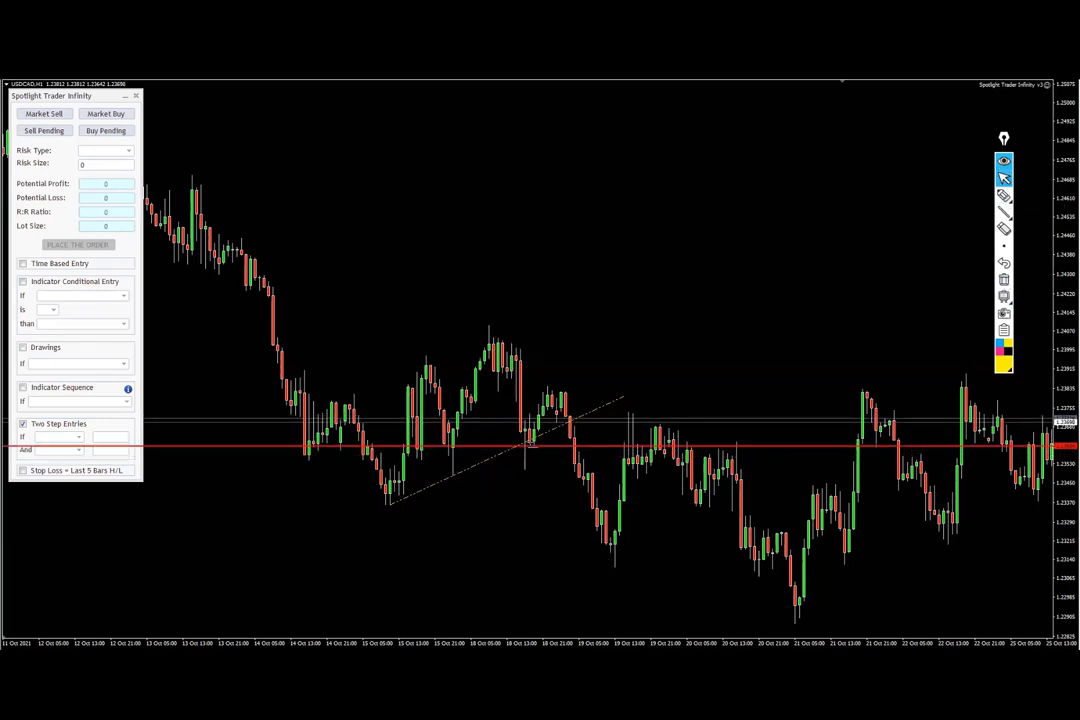
left_click_drag(528, 449, 527, 459)
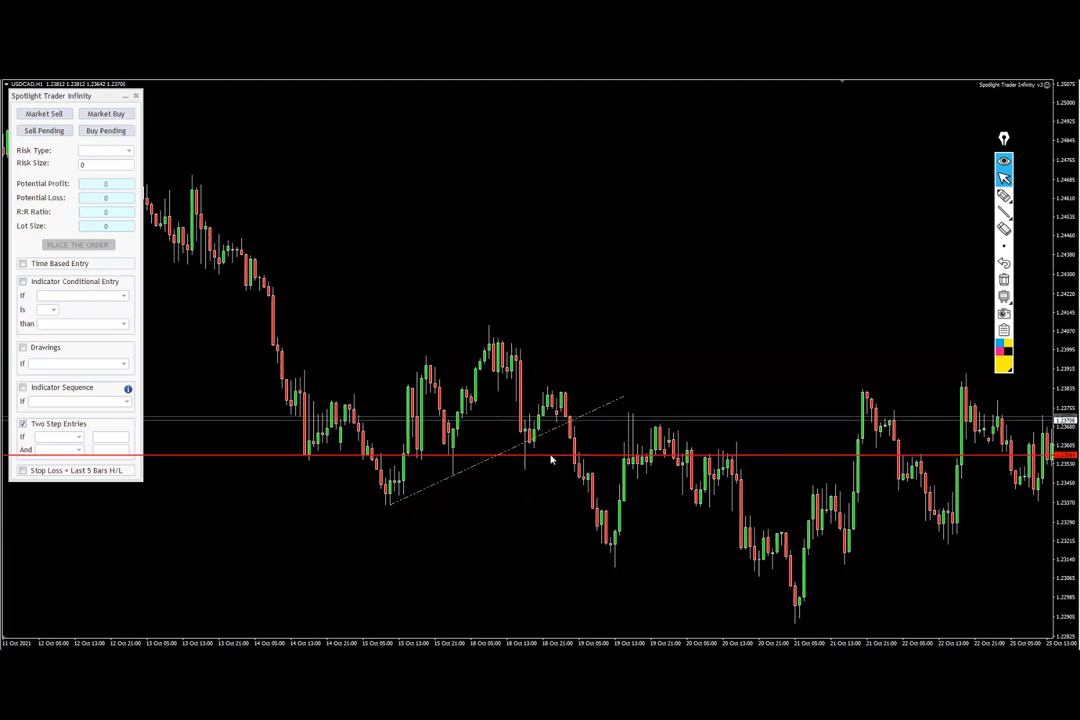
- Copy the red line's price value from its properties and move the line below recent lows
right_click(550, 459)
left_click(556, 466)
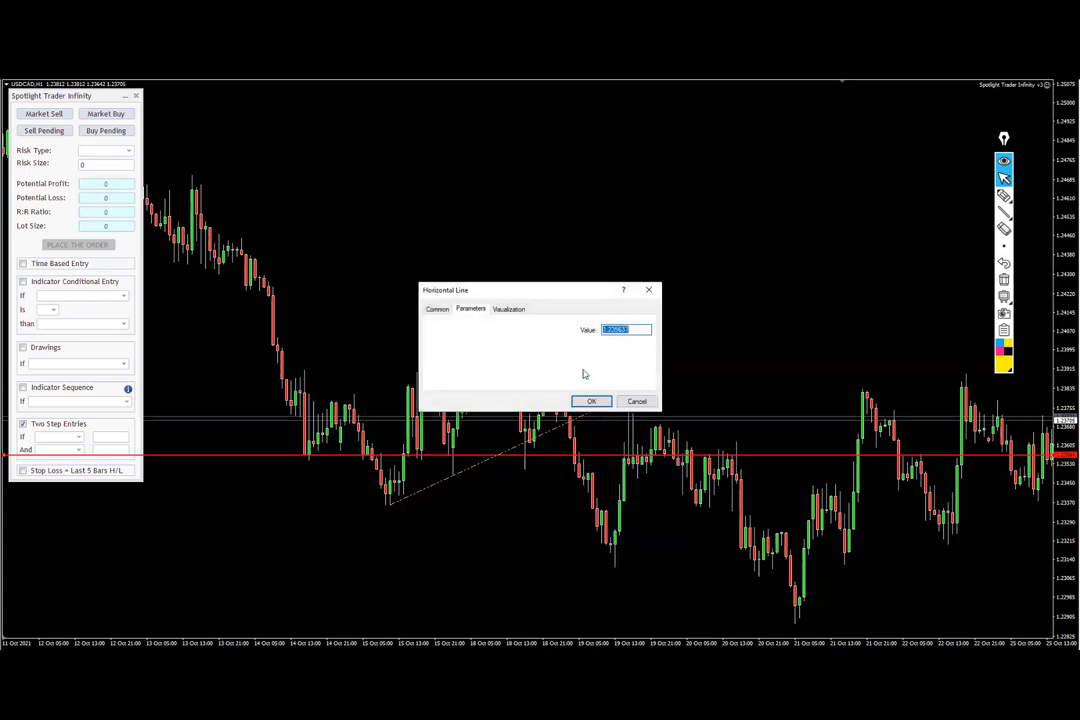
key("Escape")
left_click_drag(222, 459, 200, 524)
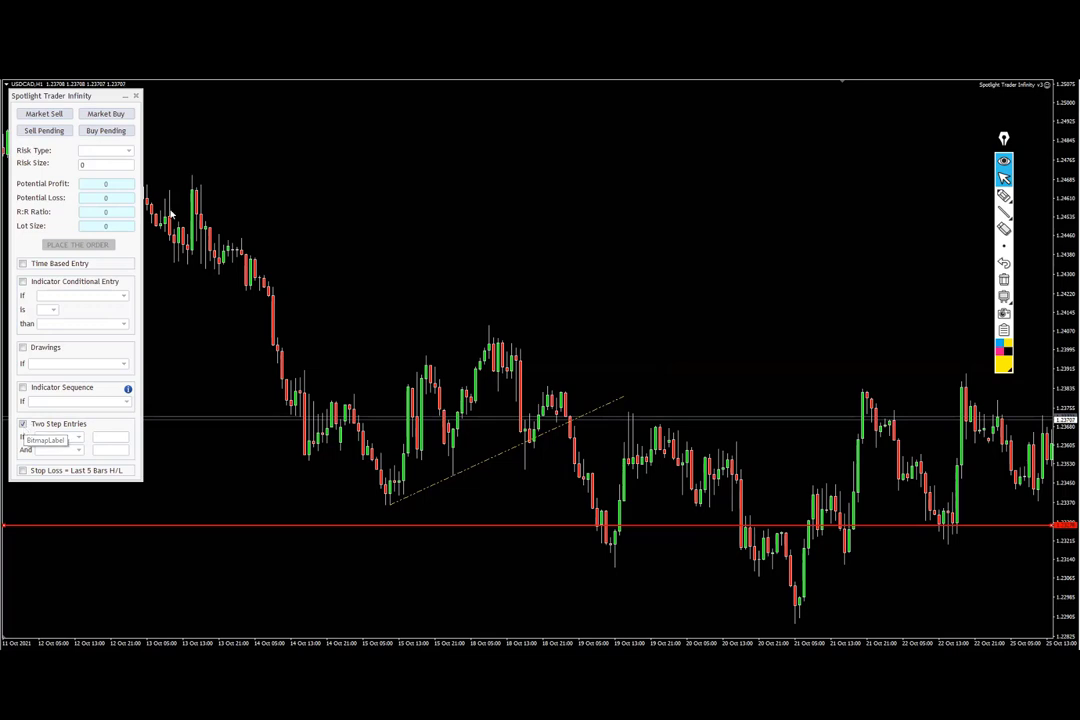
left_click(80, 440)
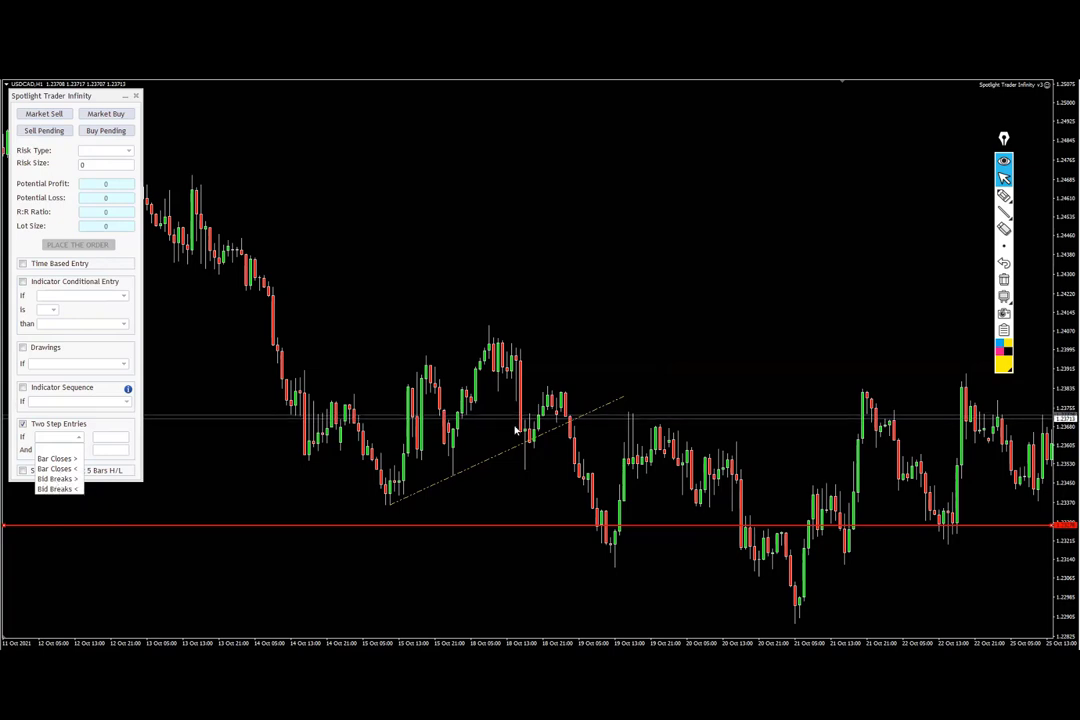
- Set the first condition to Bid Breaks < with the pasted price 1.235637
left_click(58, 489)
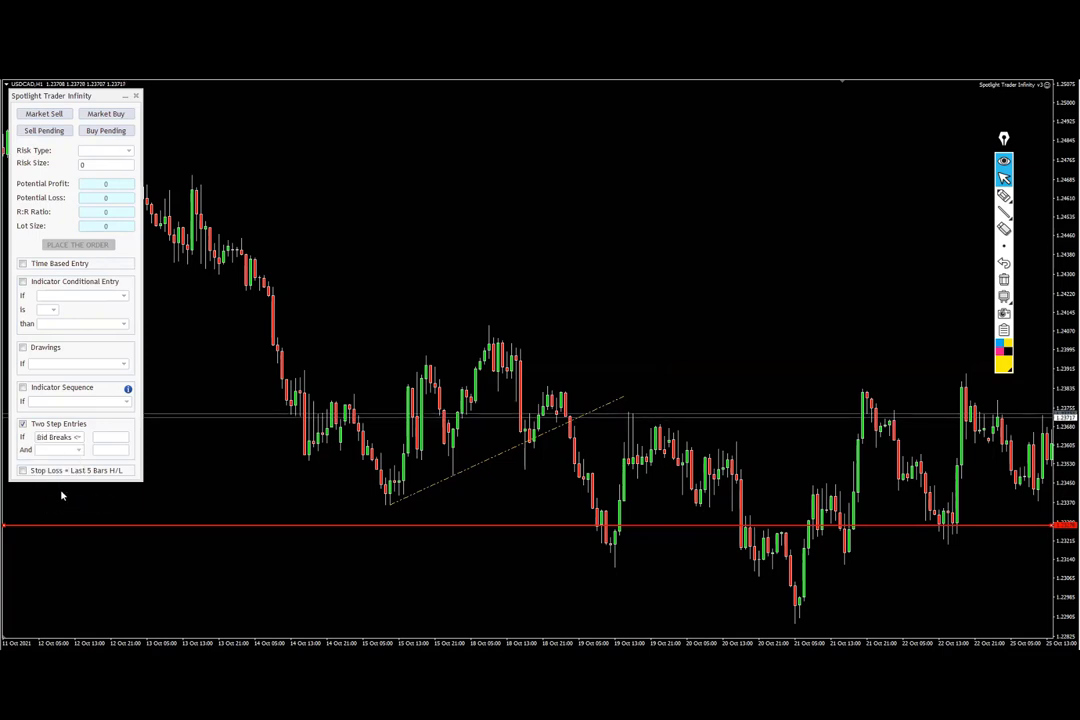
type("1.235637")
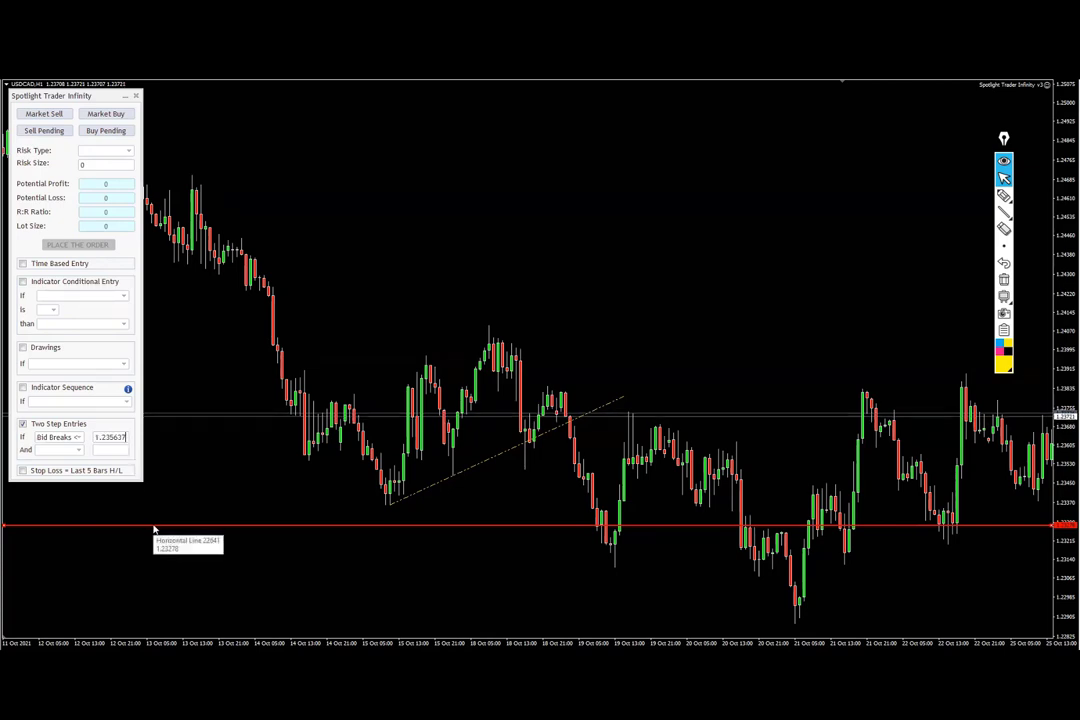
left_click_drag(155, 527, 376, 440)
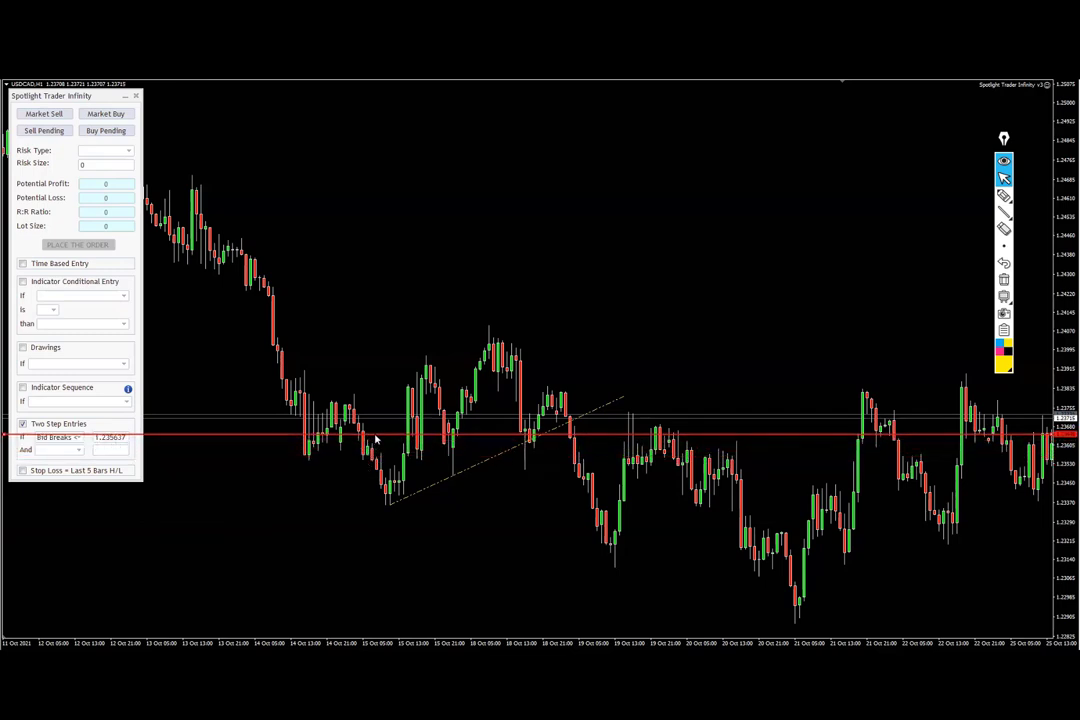
- Read the raised red line's price and add a second condition, Bid Breaks > at 1.236484
right_click(376, 440)
left_click(400, 440)
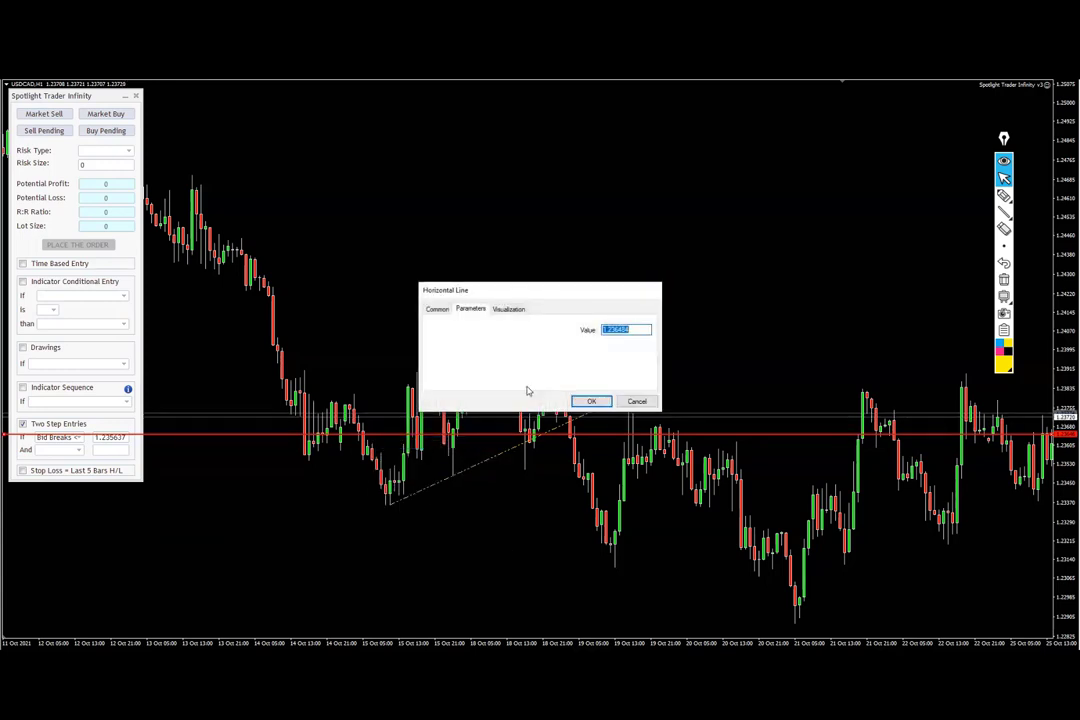
left_click(648, 291)
left_click_drag(245, 437, 245, 369)
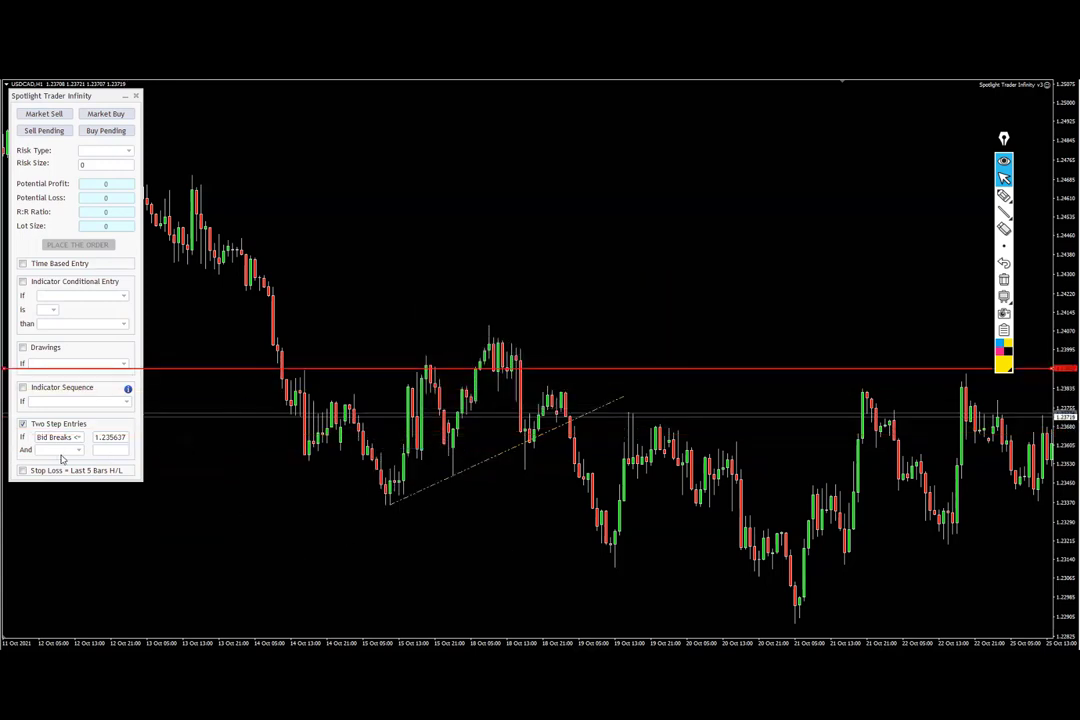
left_click(55, 452)
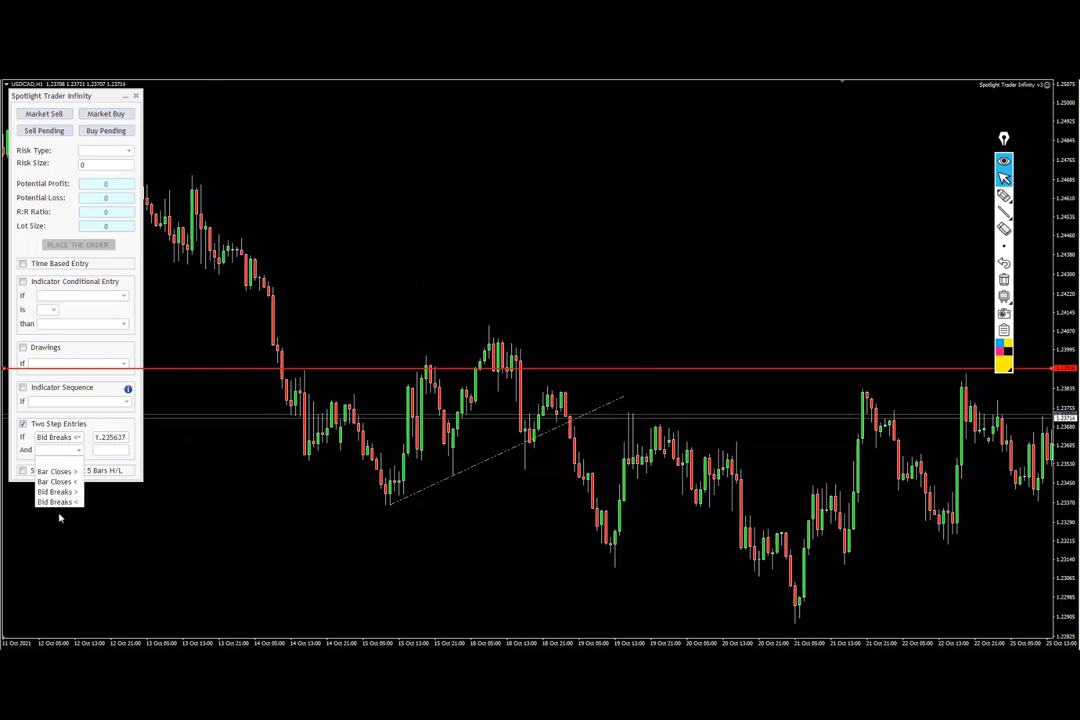
left_click(60, 502)
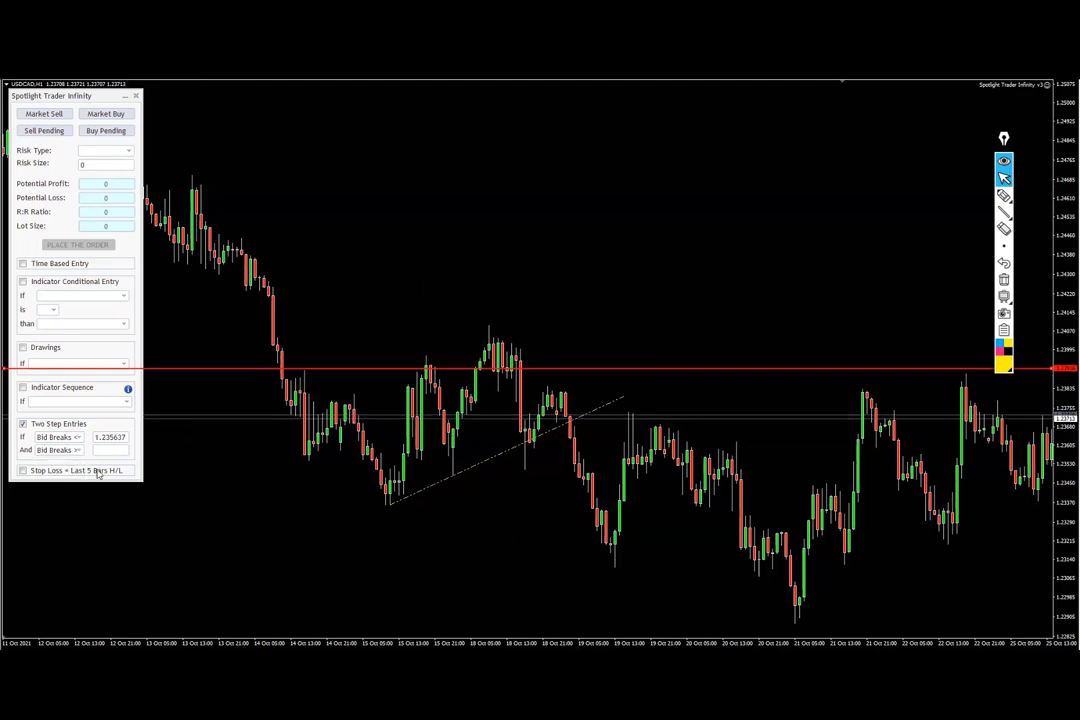
left_click(107, 450)
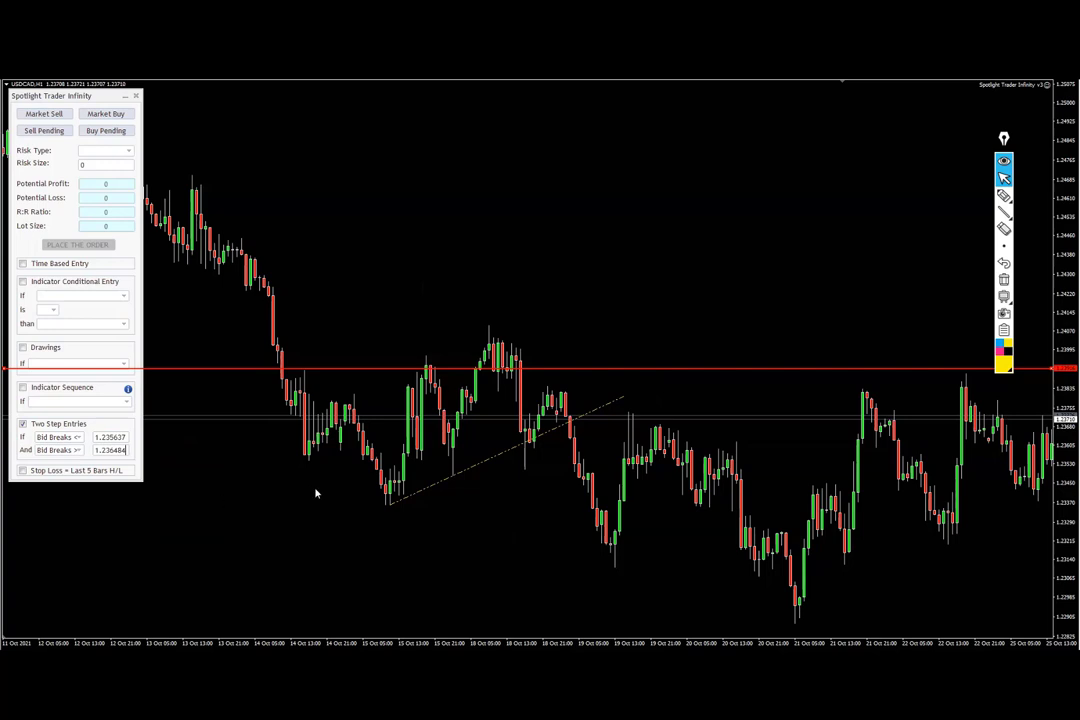
- Choose Market Sell for the order, leaving Risk Type unchanged, and pick the freehand annotation pen
left_click(45, 116)
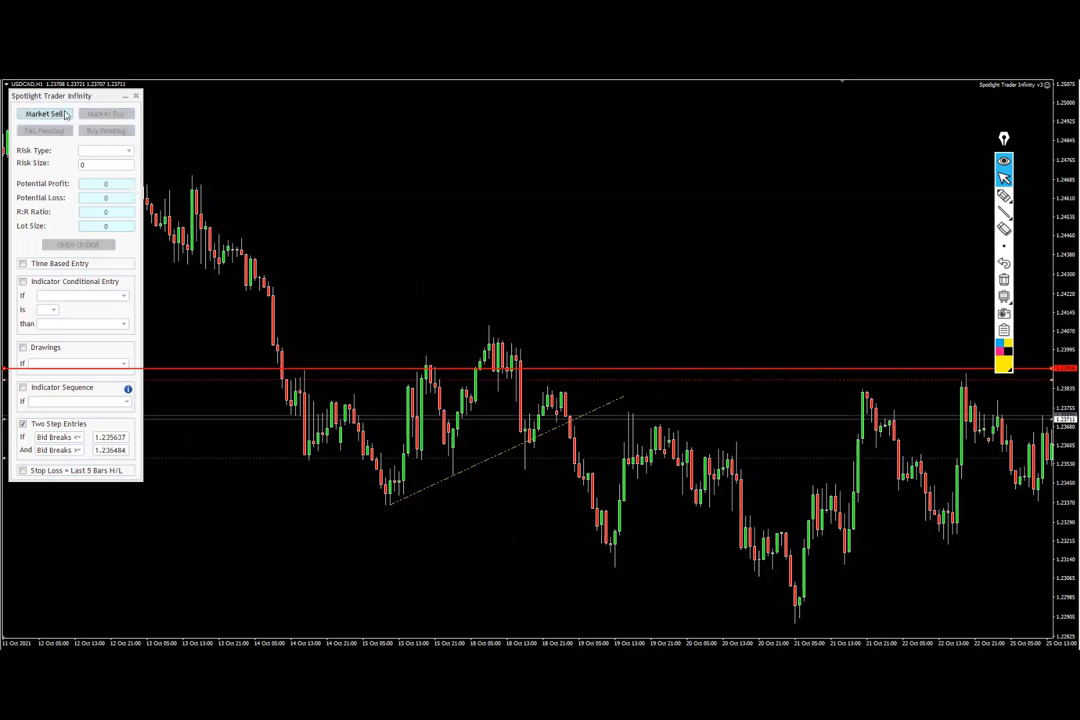
left_click(113, 152)
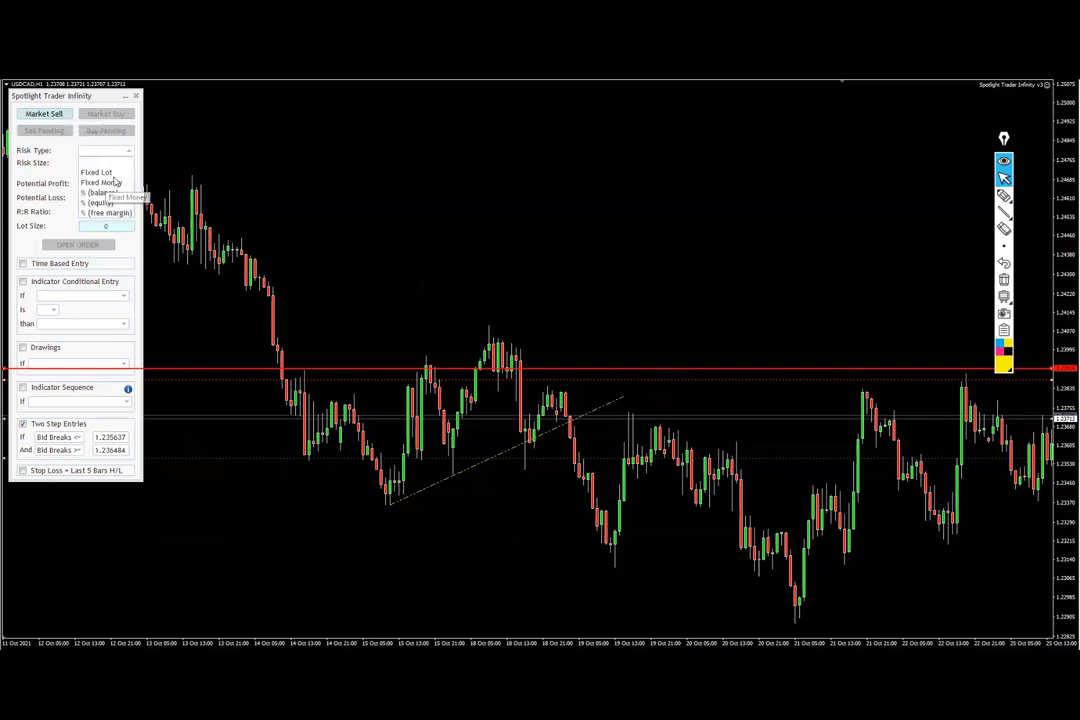
left_click(96, 192)
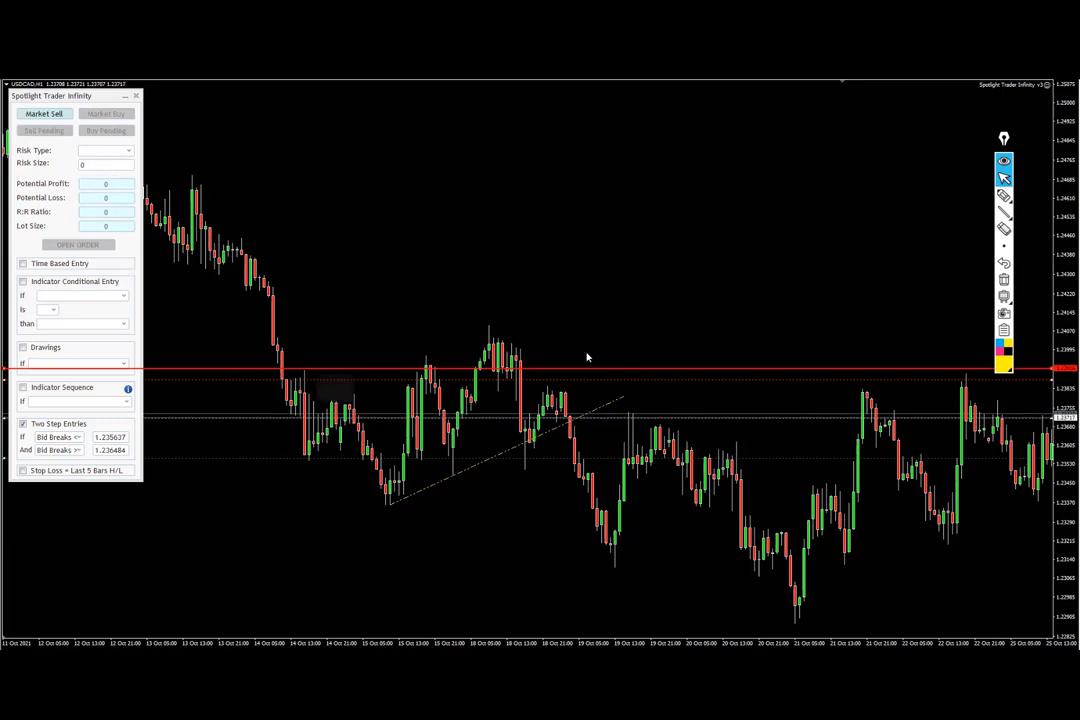
left_click(1004, 197)
left_click(1022, 196)
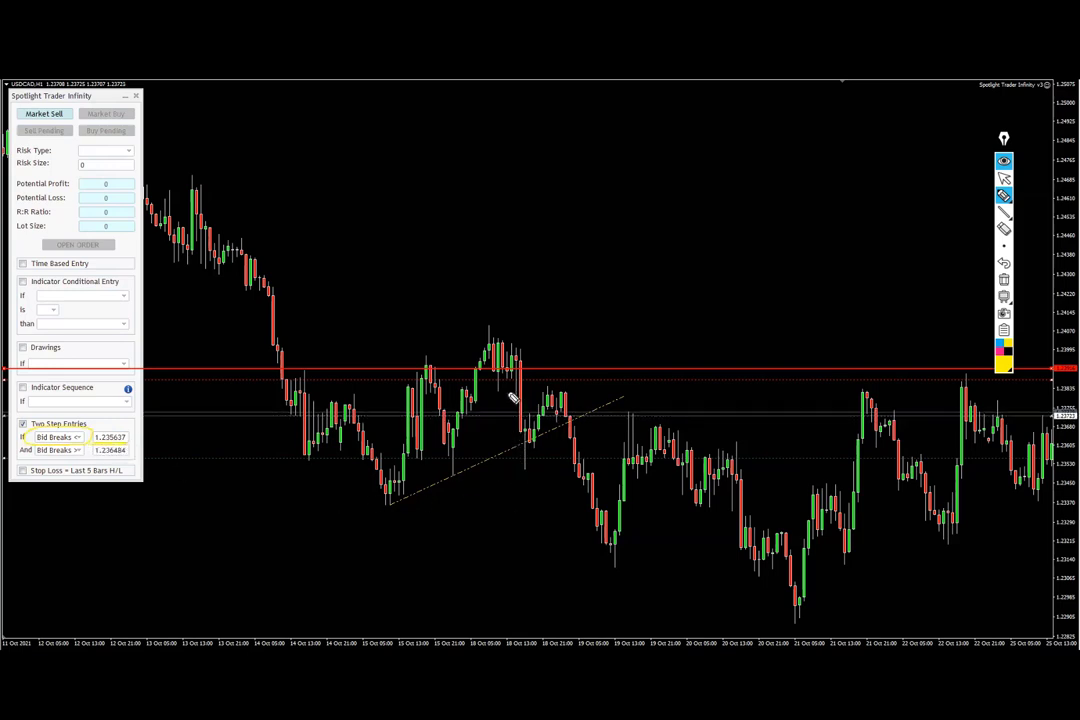
- Sketch the price drop to the bid-break level, circle Market Sell in cyan, then erase all freehand marks
mouse_move(507, 367)
left_mouse_down()
mouse_move(526, 472)
mouse_move(528, 455)
mouse_move(522, 462)
left_mouse_up()
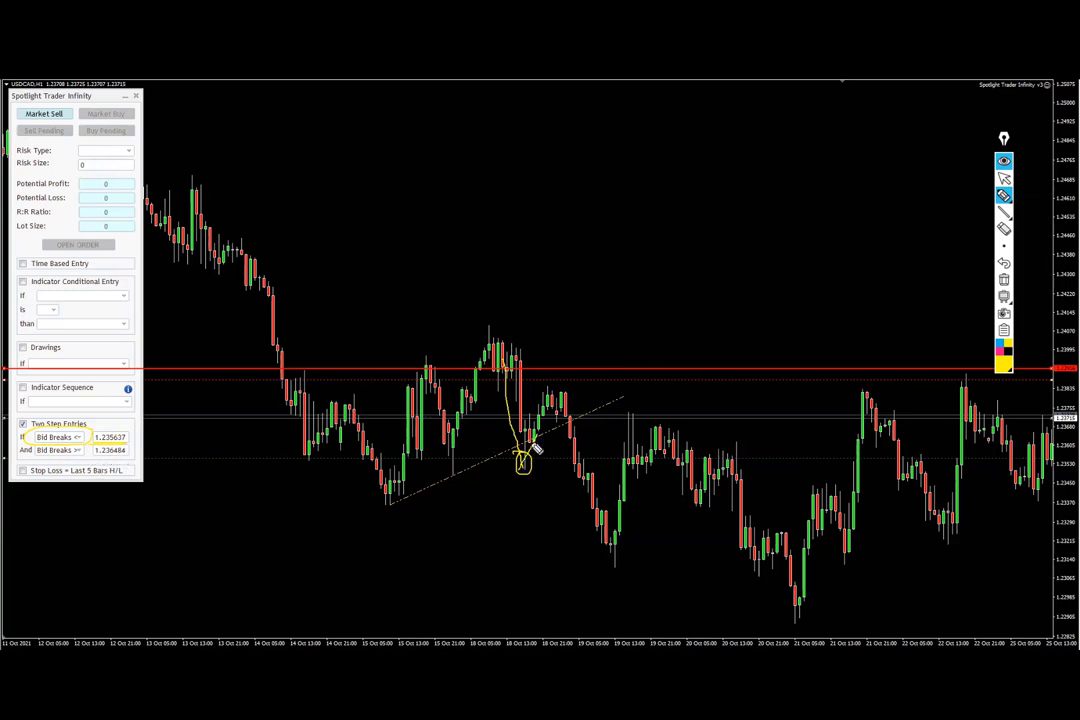
left_click_drag(514, 431, 548, 431)
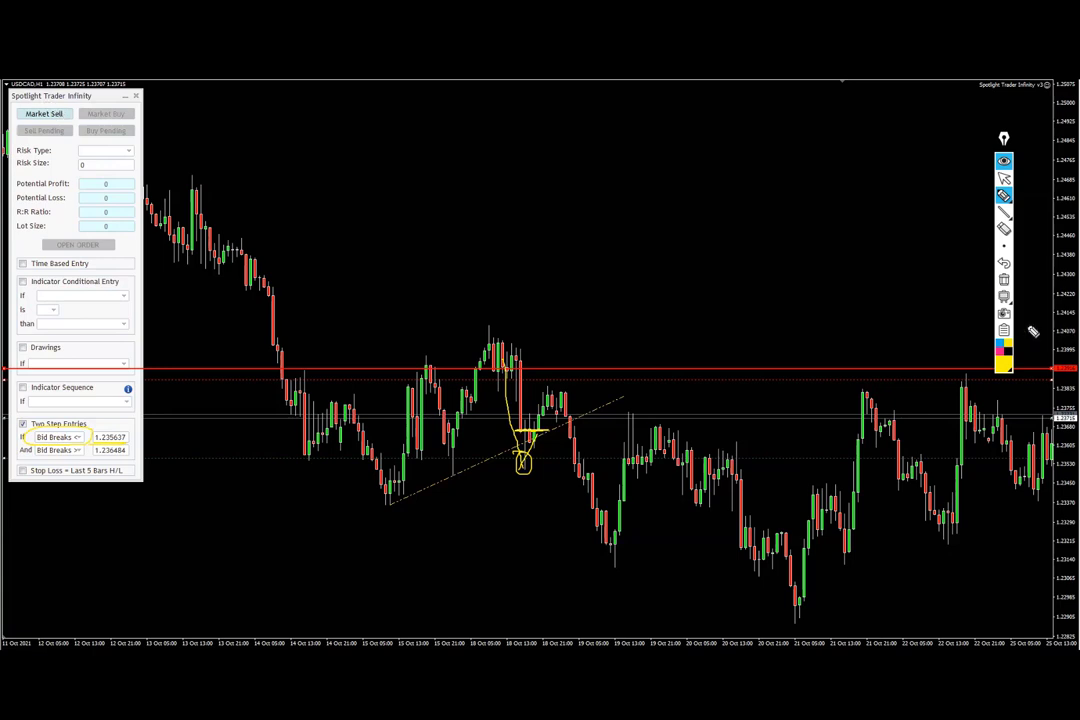
mouse_move(50, 104)
left_mouse_down()
mouse_move(71, 135)
mouse_move(121, 124)
mouse_move(112, 115)
mouse_move(119, 130)
mouse_move(103, 125)
mouse_move(115, 123)
mouse_move(140, 175)
left_mouse_up()
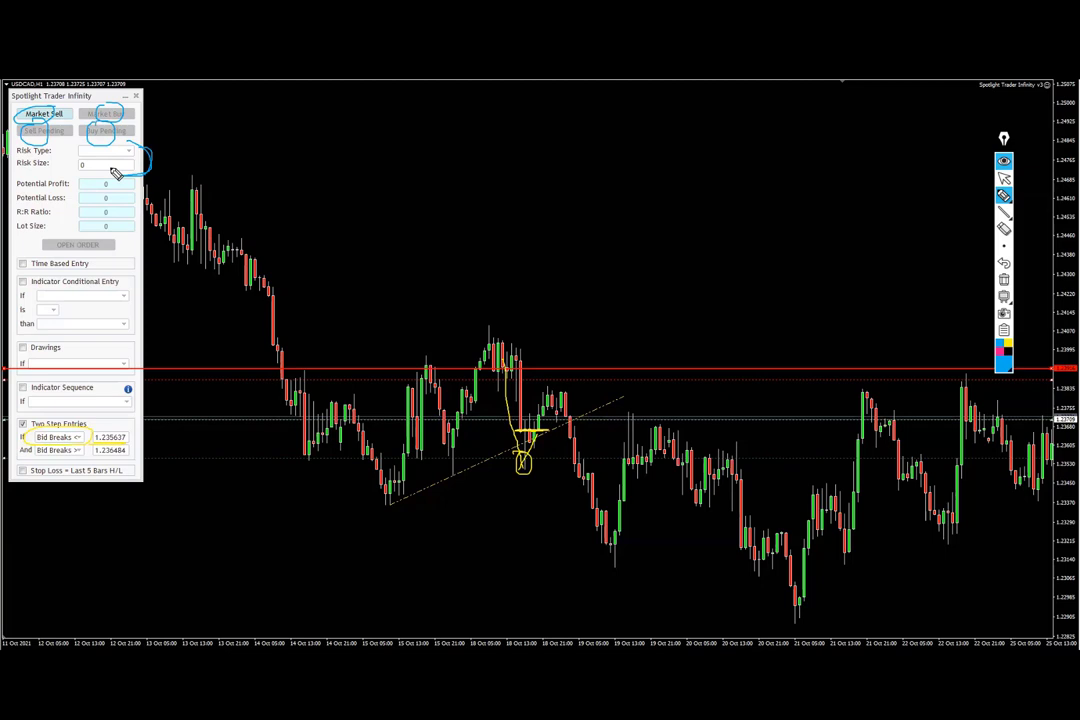
left_click(1004, 178)
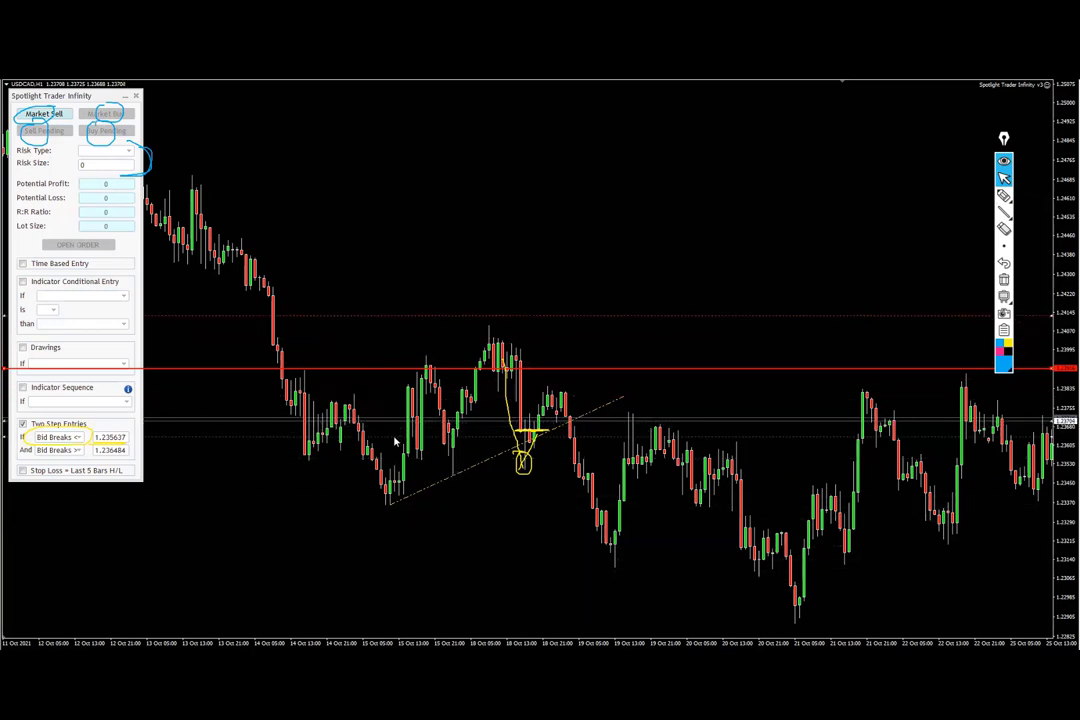
left_click(1004, 282)
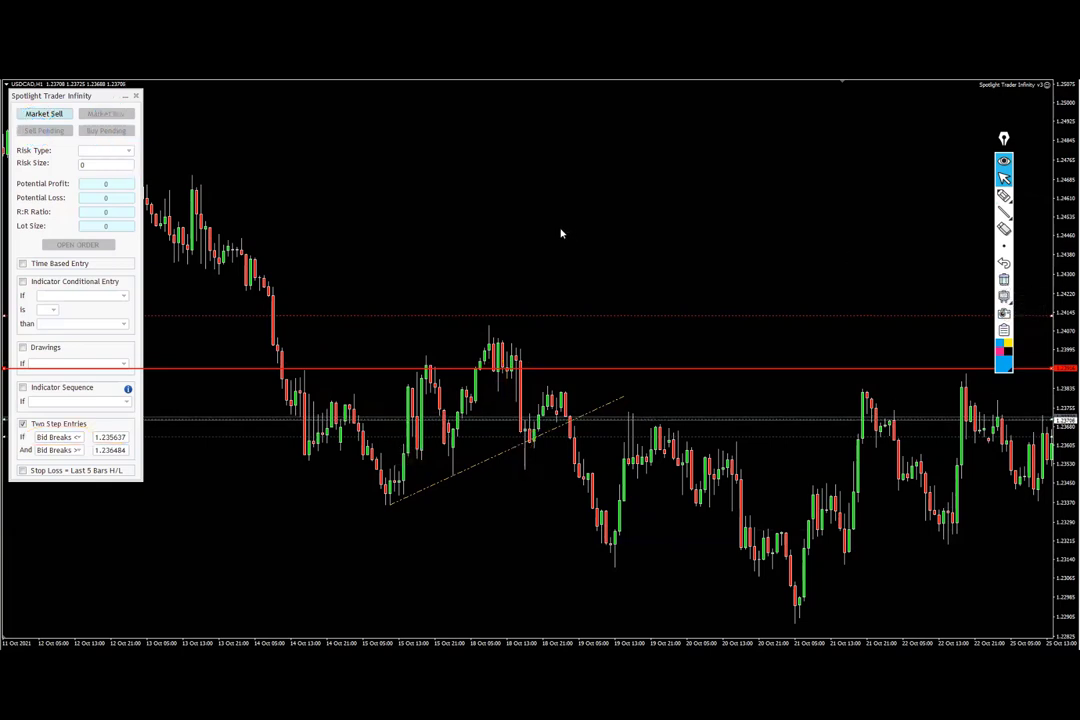